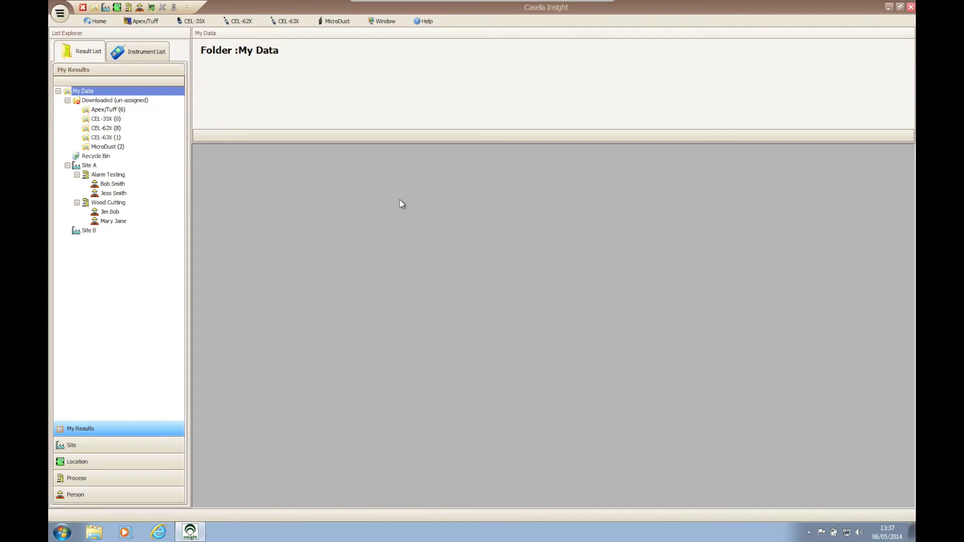
Start generating a report for the first person listed under Alarm Testing and proceed to the sorting options
right_click(150, 185)
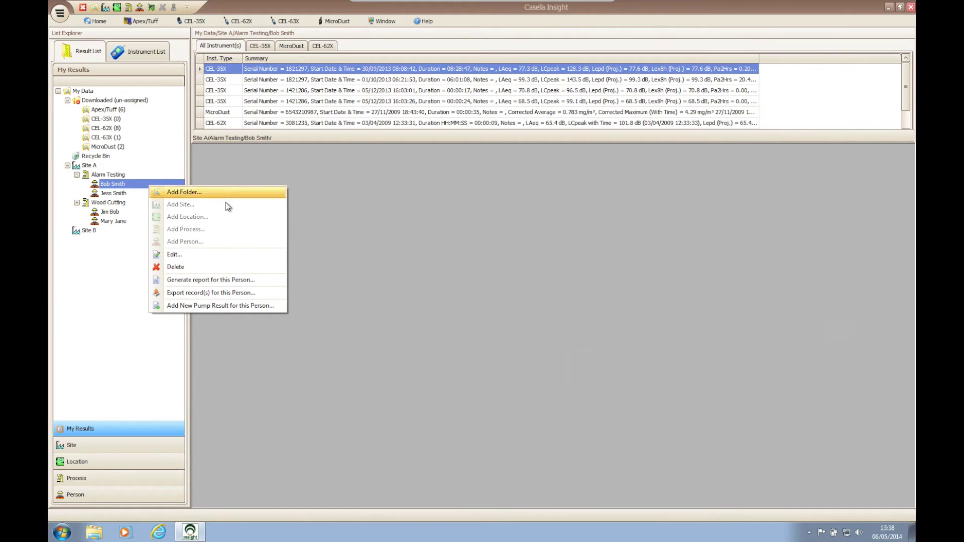
left_click(261, 281)
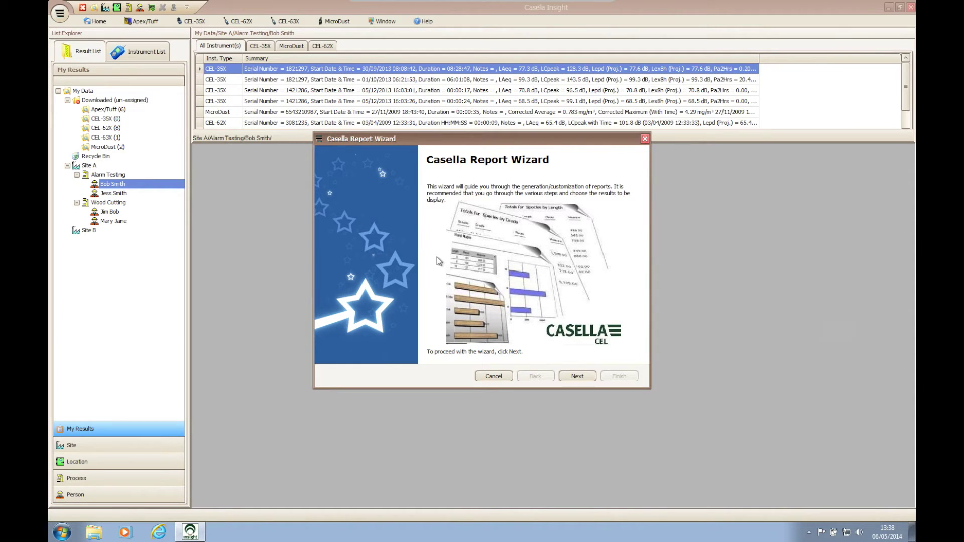
left_click(570, 379)
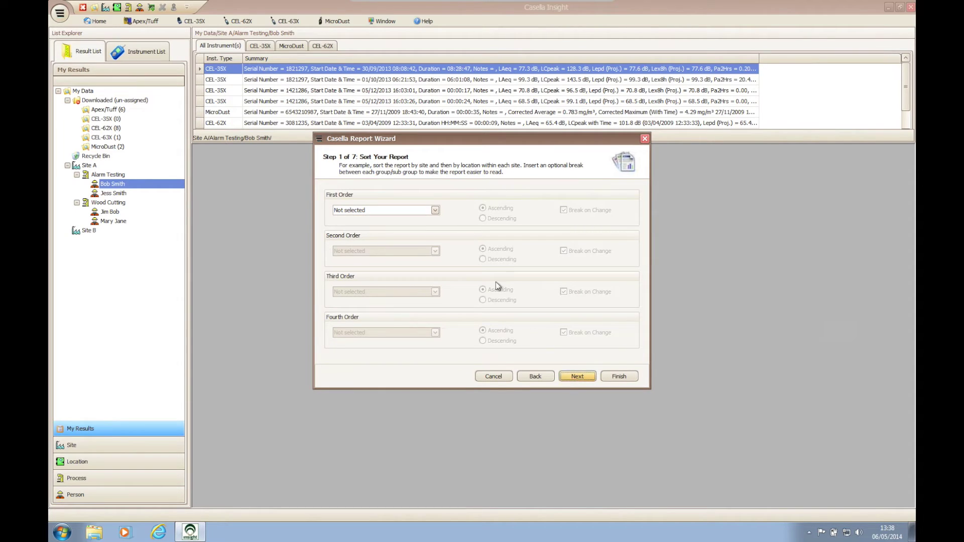
Sort the report by Person descending, Process descending and Site ascending as the first, second and third orders
left_click(436, 214)
left_click(416, 247)
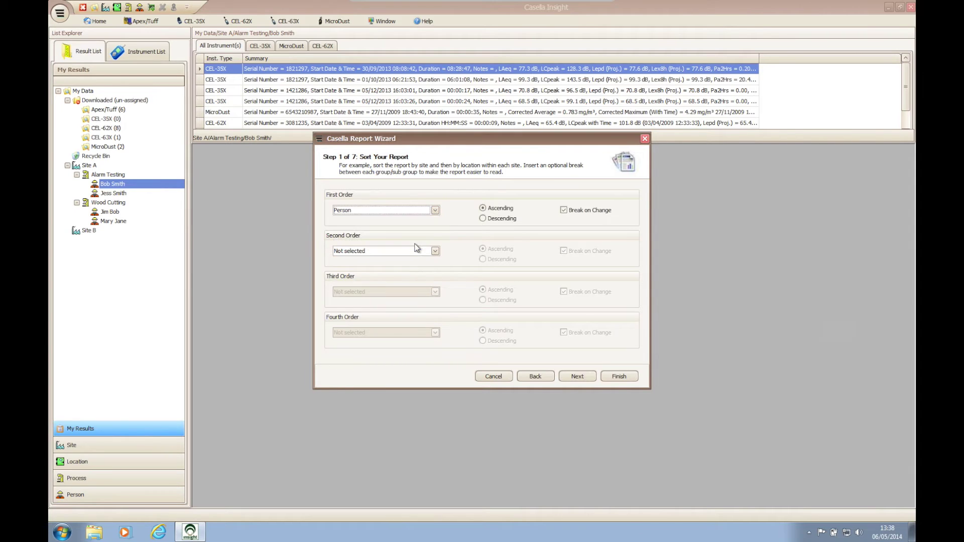
left_click(435, 251)
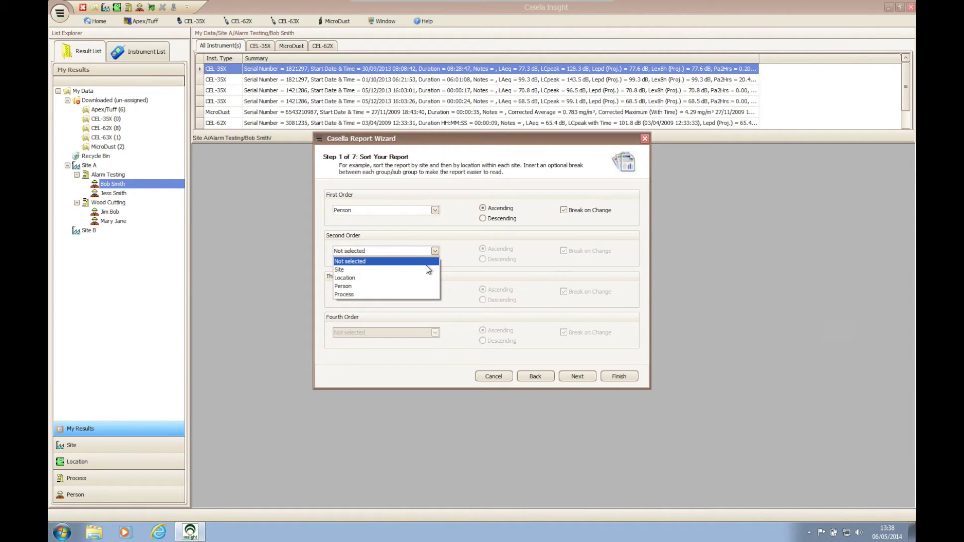
left_click(415, 296)
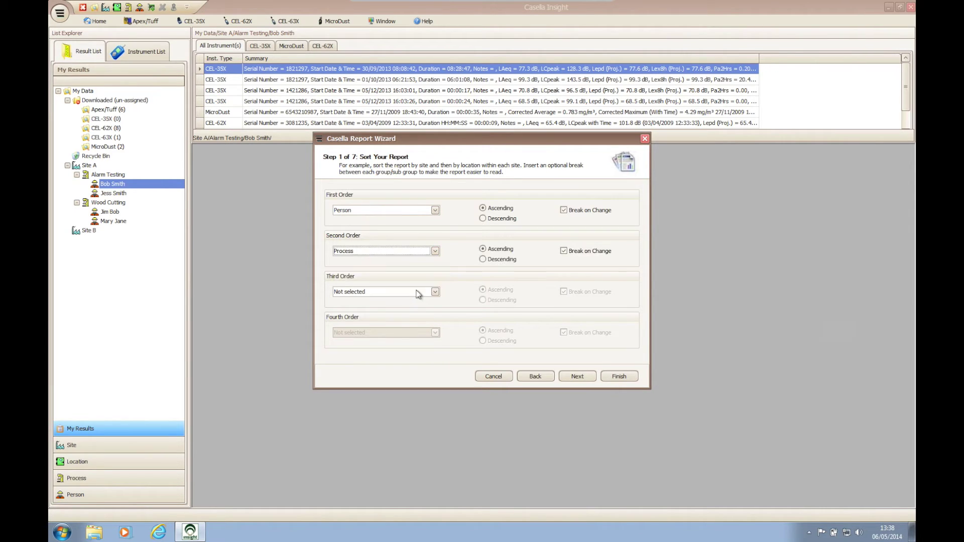
left_click(435, 292)
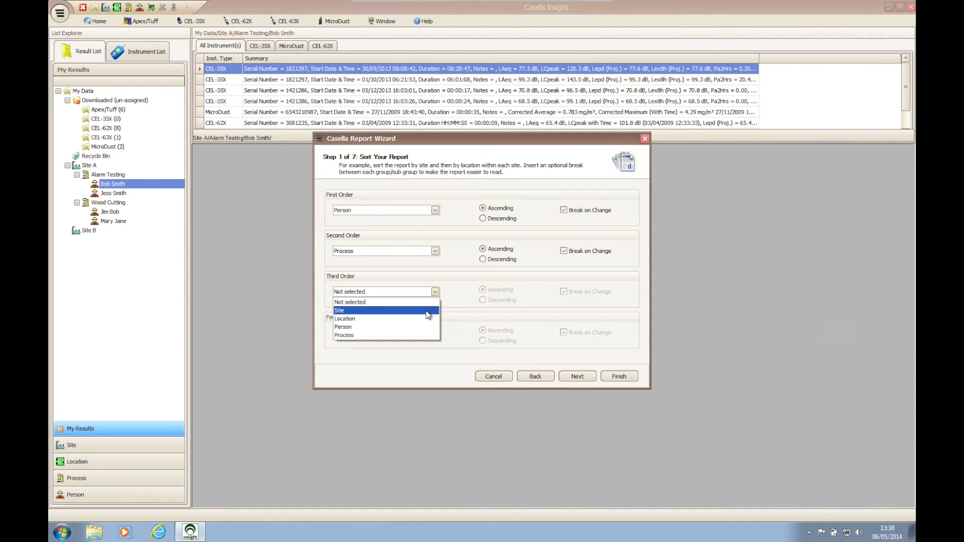
left_click(426, 311)
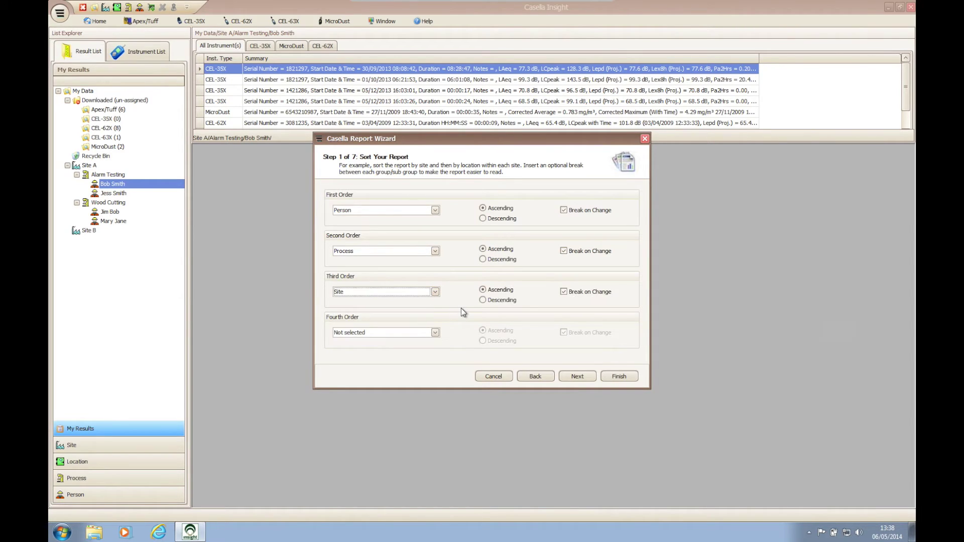
left_click(484, 219)
left_click(483, 259)
left_click(574, 377)
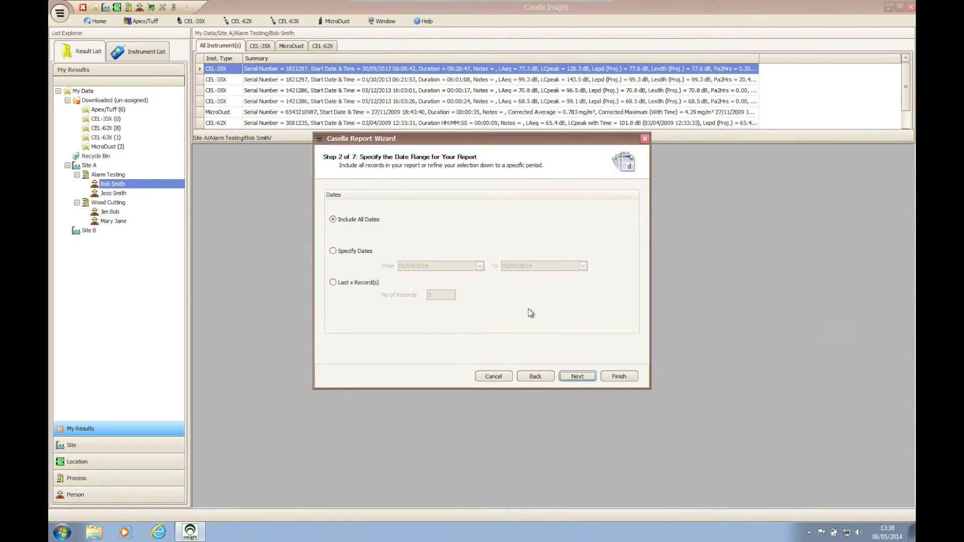
Try limiting the report to specific dates or the last 9 records, and revert to including all dates
left_click(336, 252)
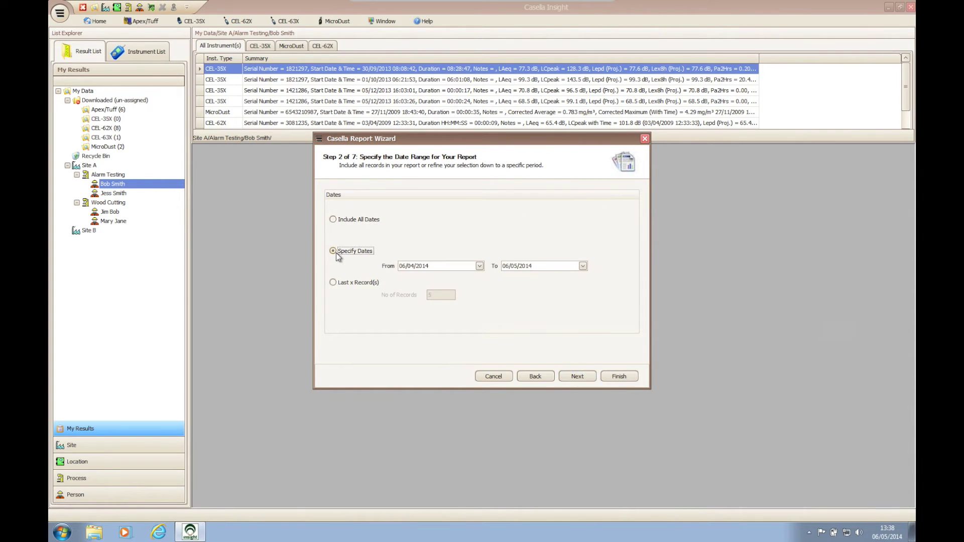
left_click(479, 266)
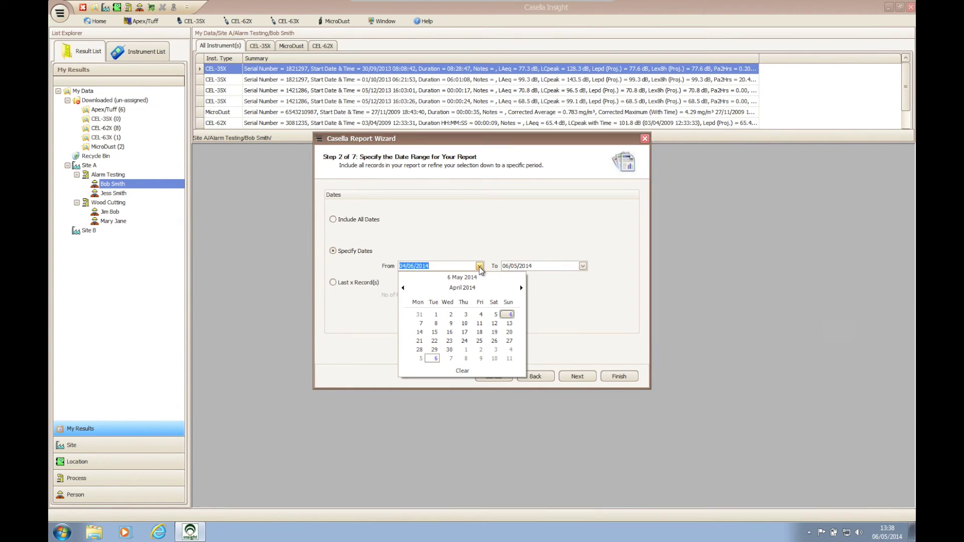
left_click(480, 266)
left_click(582, 266)
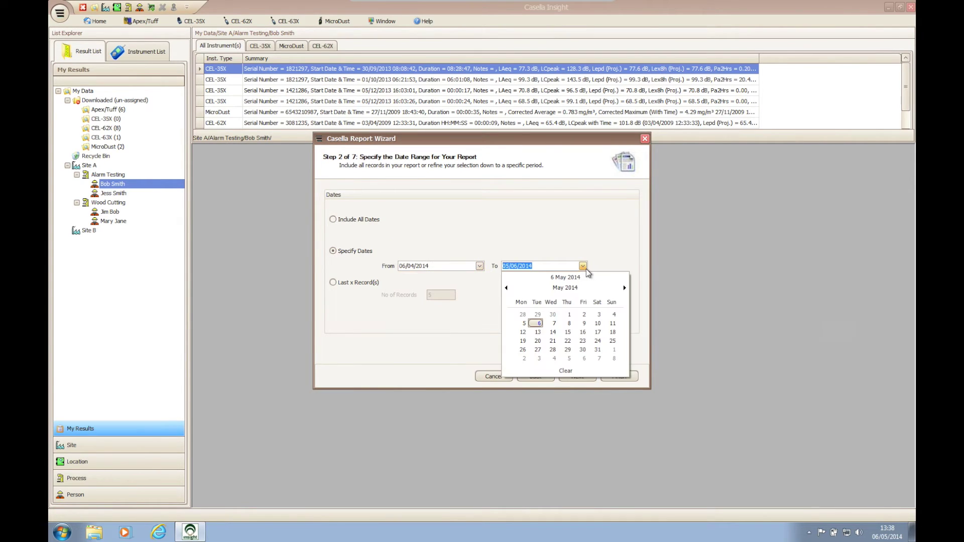
left_click(586, 269)
left_click(334, 282)
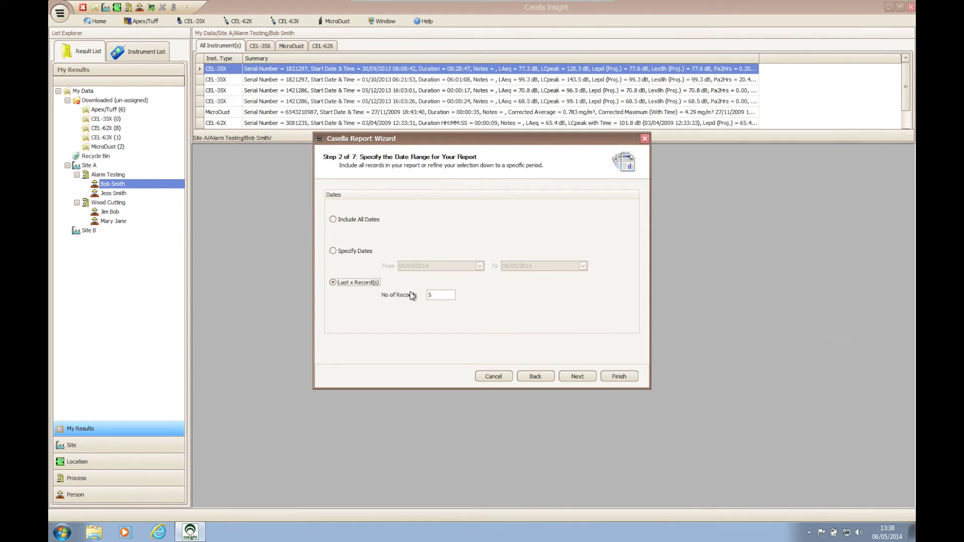
left_click(439, 294)
type("9")
left_click(333, 220)
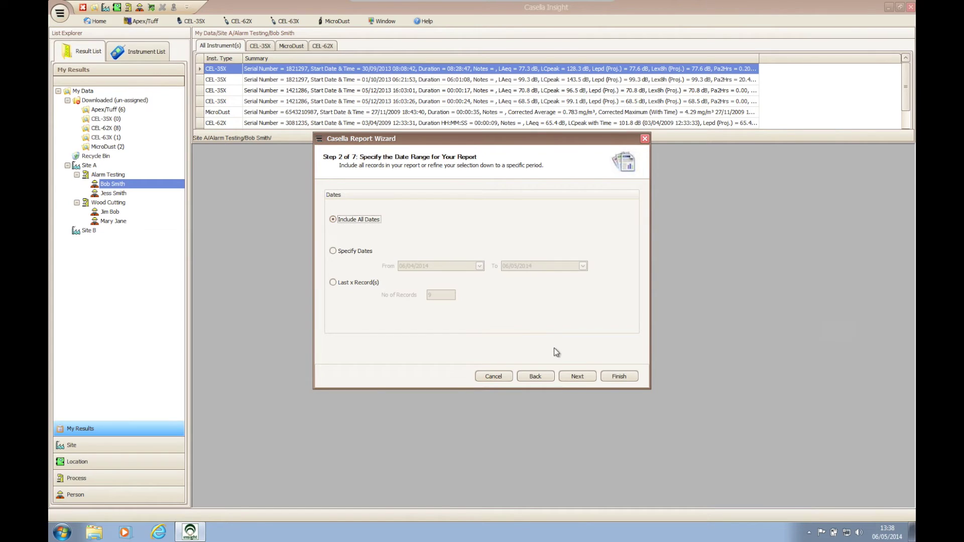
Restrict the report to the CEL-35X instrument and exclude its result that starts at 05/12/2013 16:03:01
left_click(577, 377)
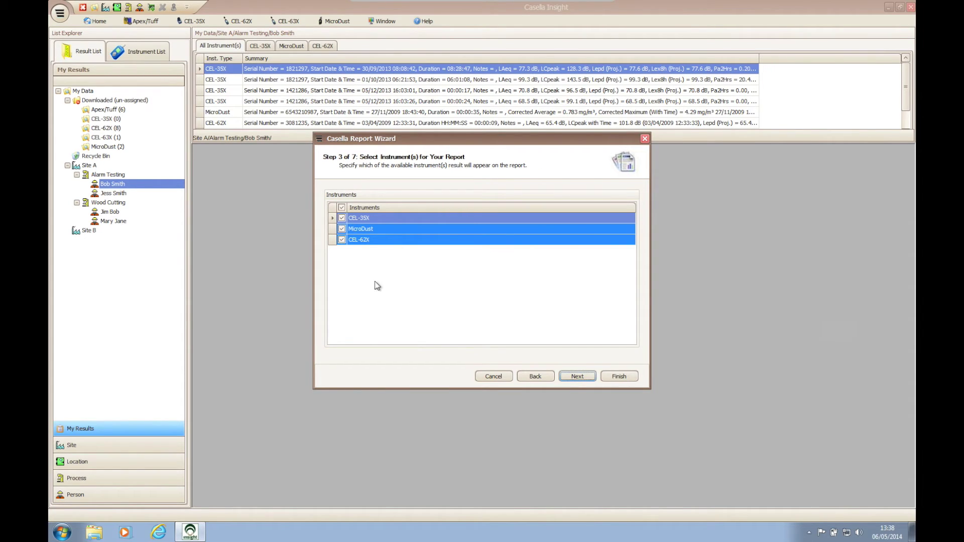
left_click(342, 239)
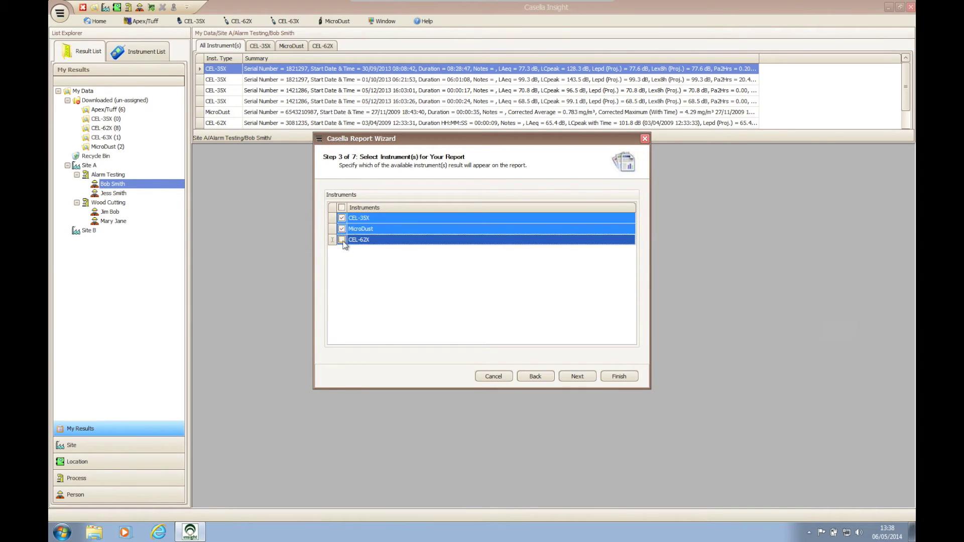
left_click(341, 228)
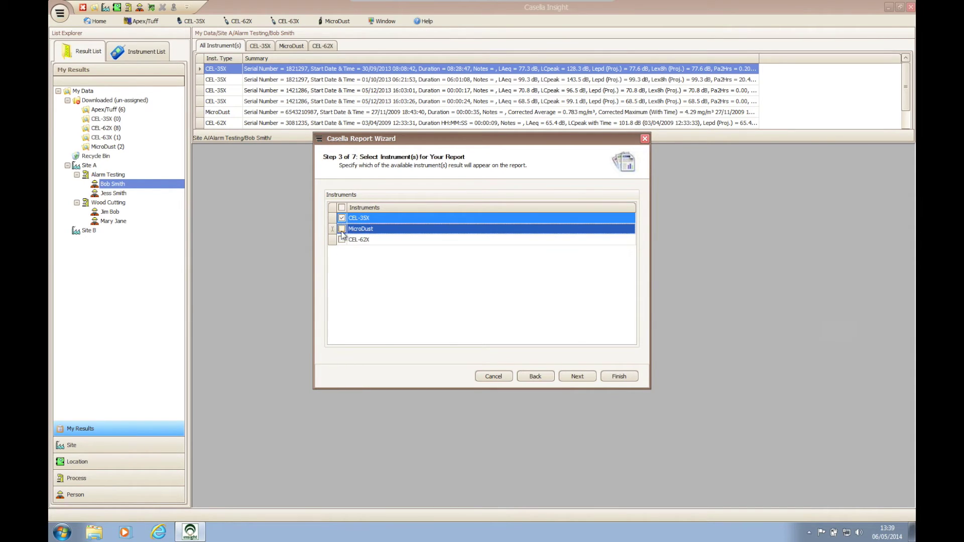
left_click(575, 381)
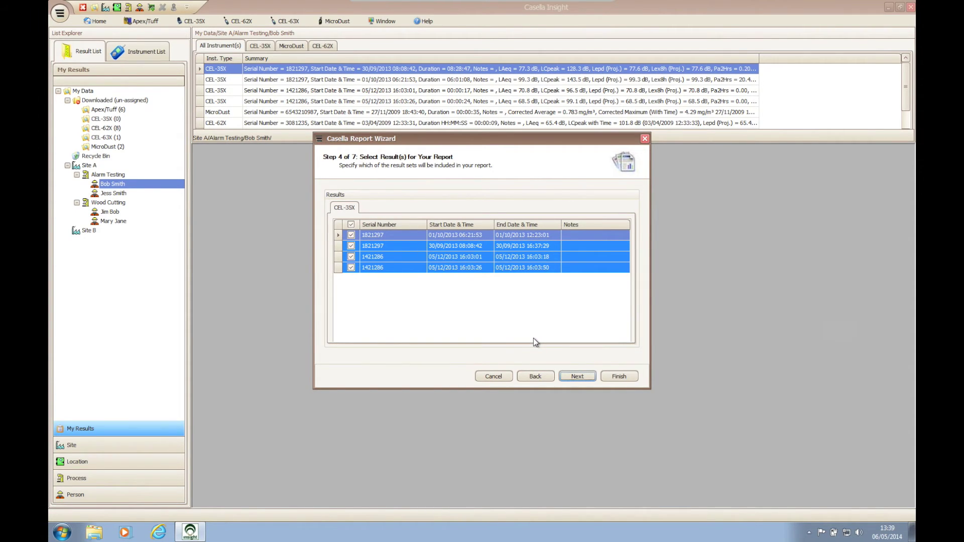
left_click(351, 257)
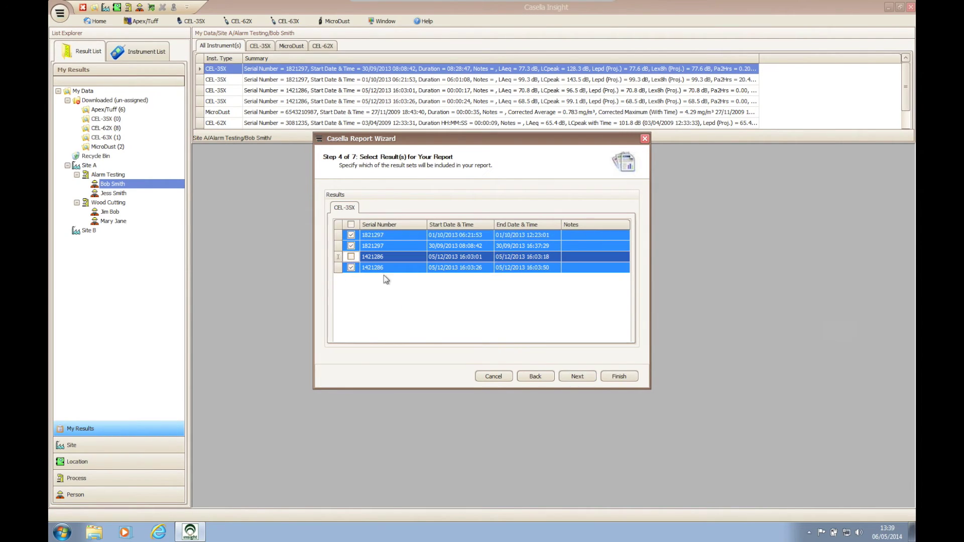
left_click(583, 380)
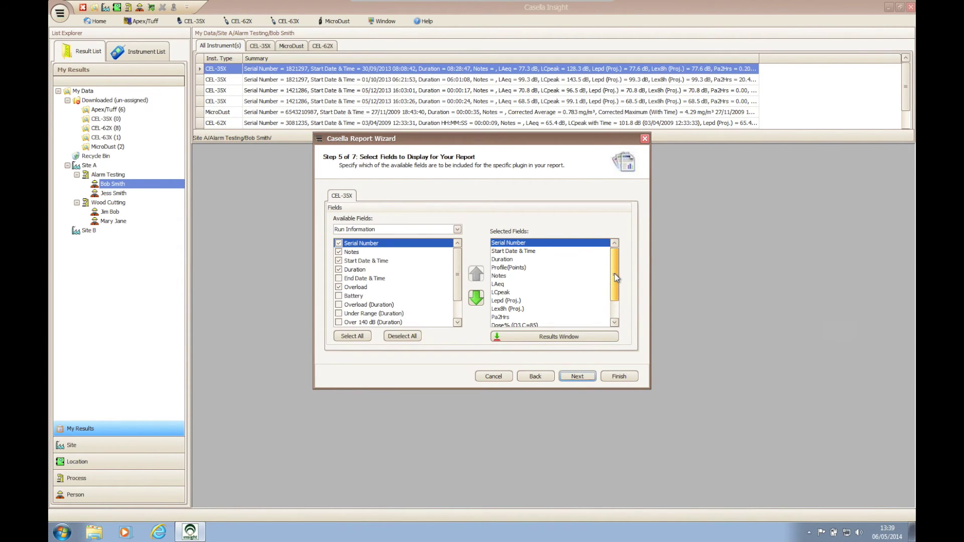
Try adding Battery, LAFmax, LAFmin and LCeq to the report fields, and reset the selection to the Results Window fields
left_click_drag(616, 278, 619, 304)
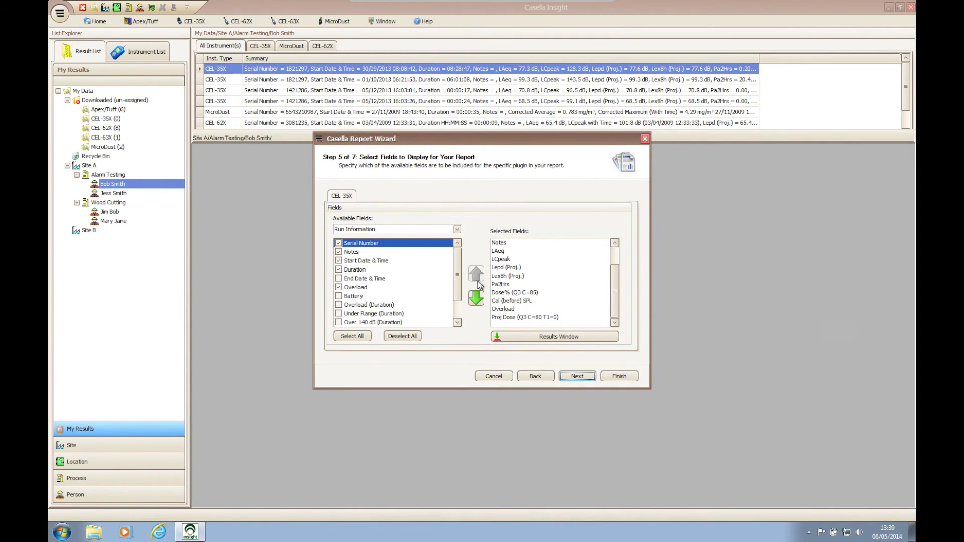
left_click_drag(458, 283, 461, 312)
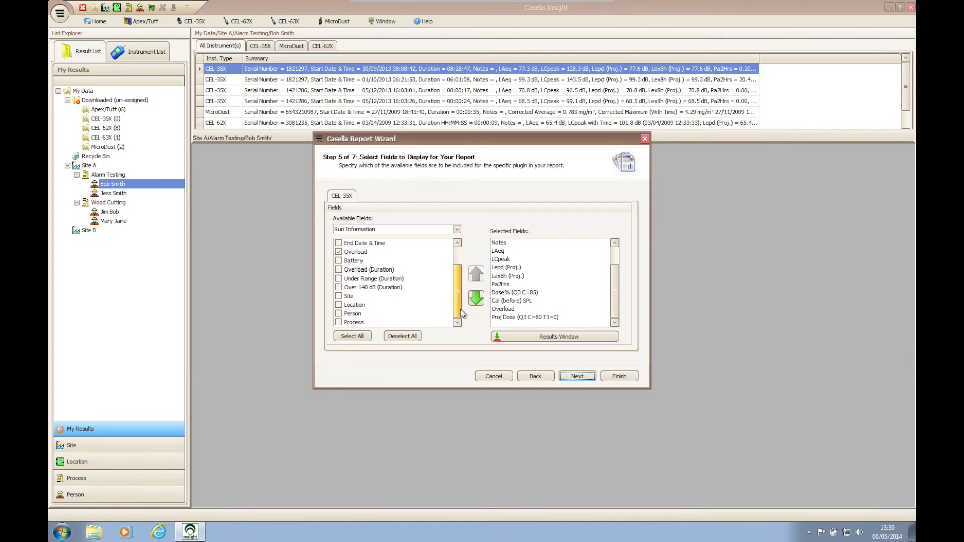
left_click(339, 261)
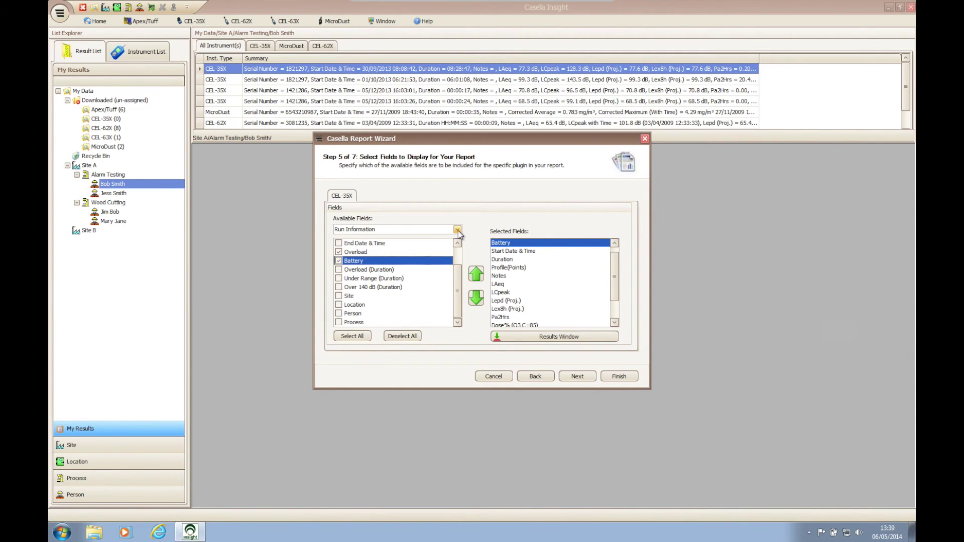
left_click(457, 230)
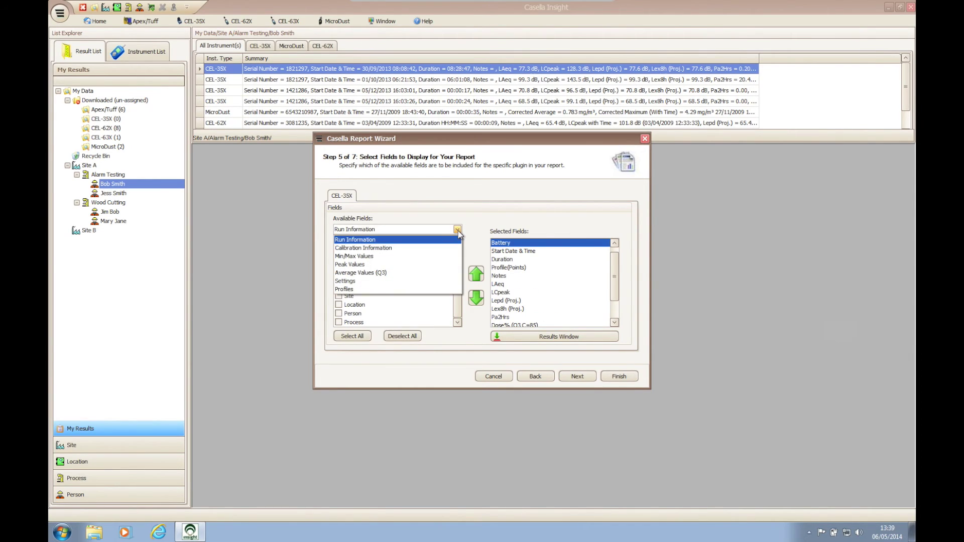
left_click(434, 257)
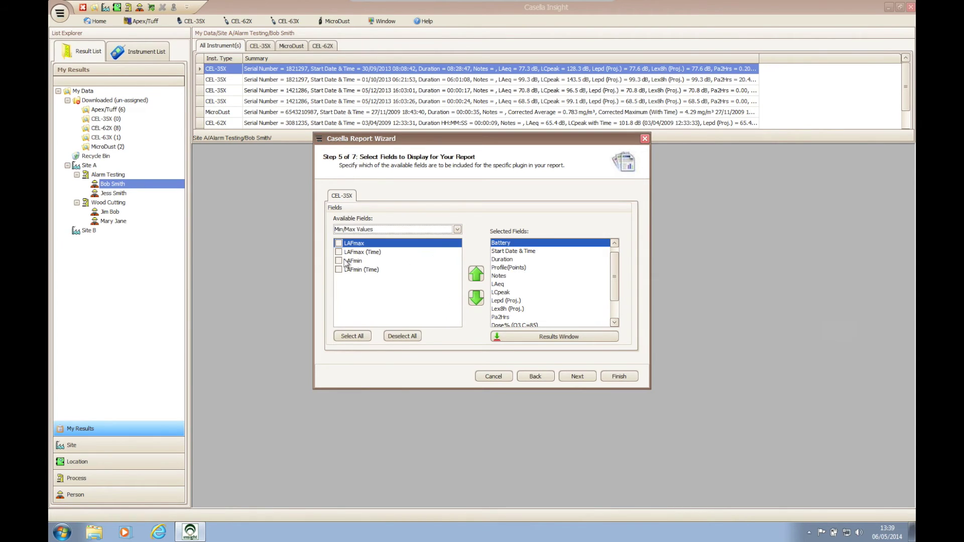
left_click(339, 243)
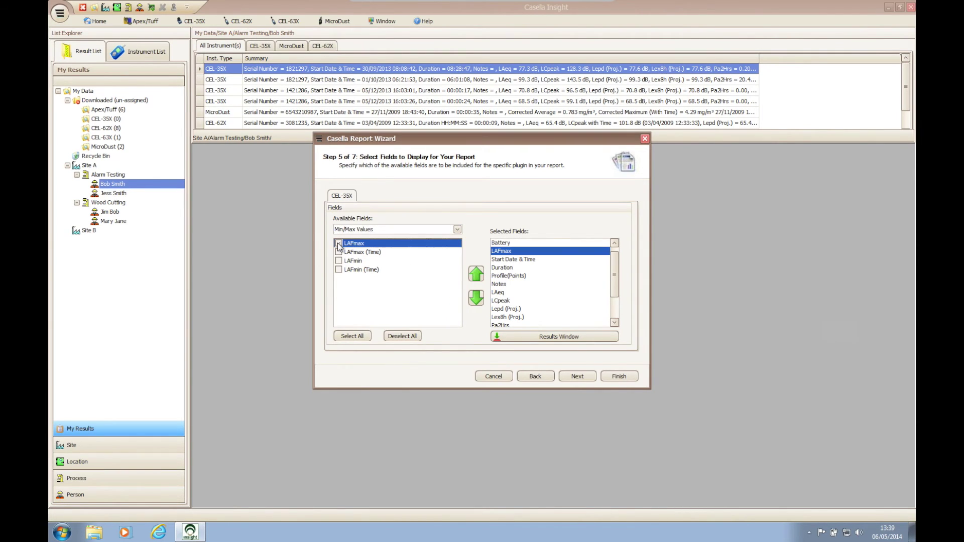
left_click(338, 261)
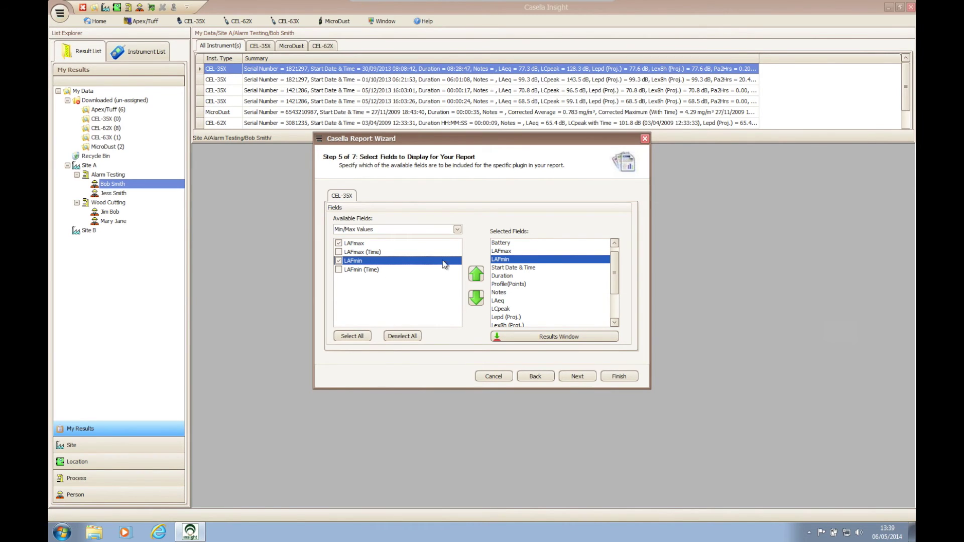
left_click(457, 230)
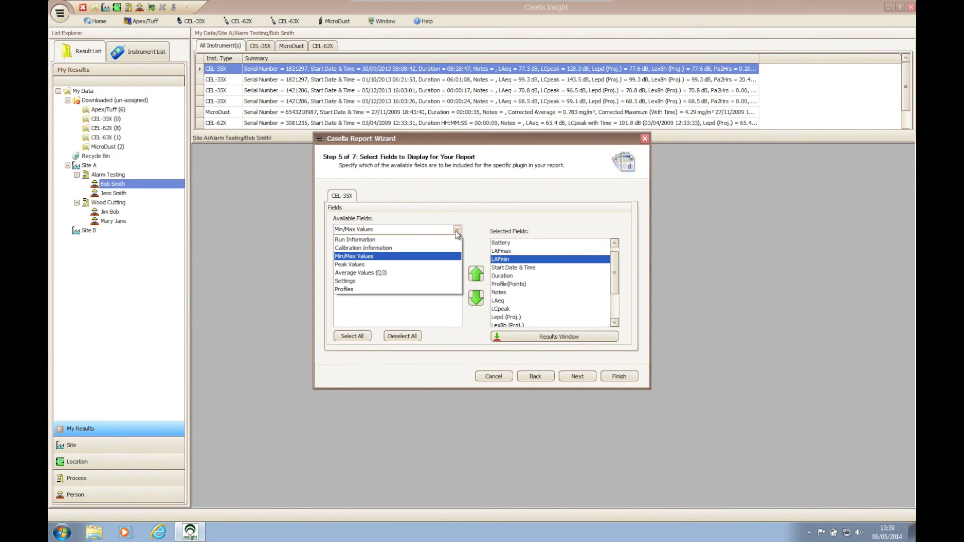
left_click(416, 276)
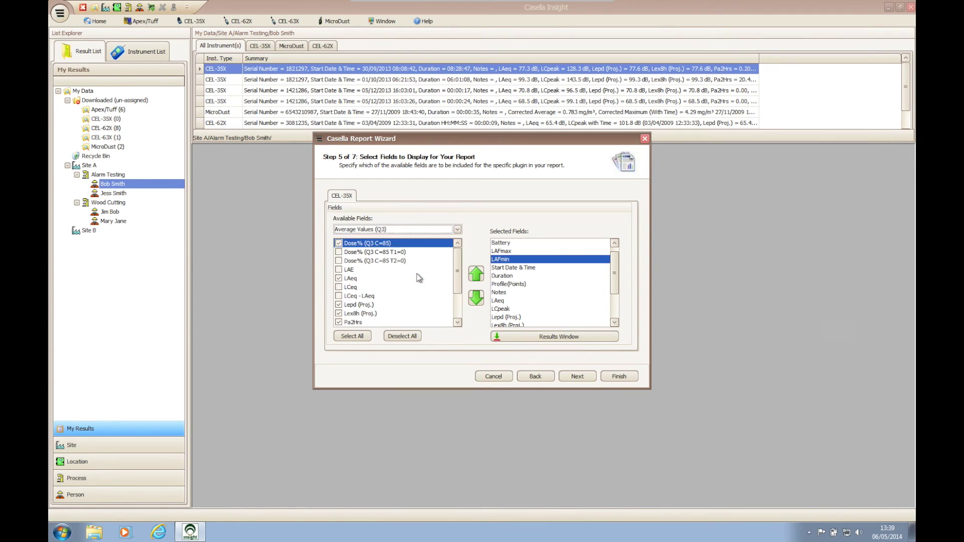
left_click(339, 287)
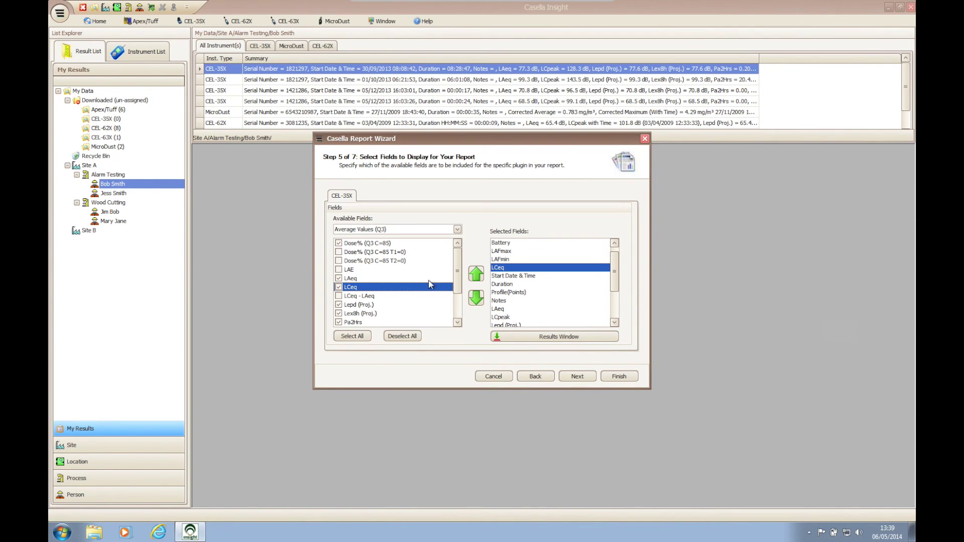
left_click(560, 336)
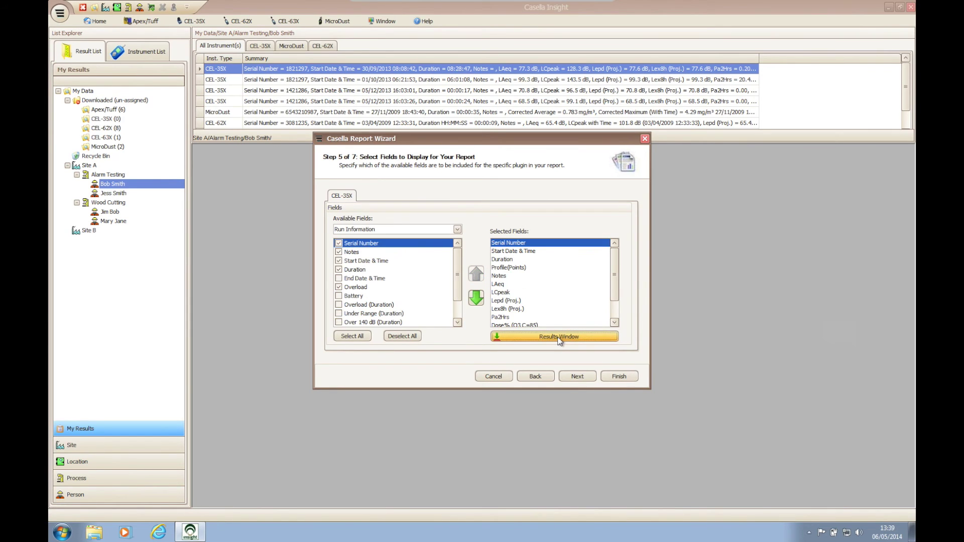
Replace the default first line of the report's page header with "Company A"
left_click(583, 377)
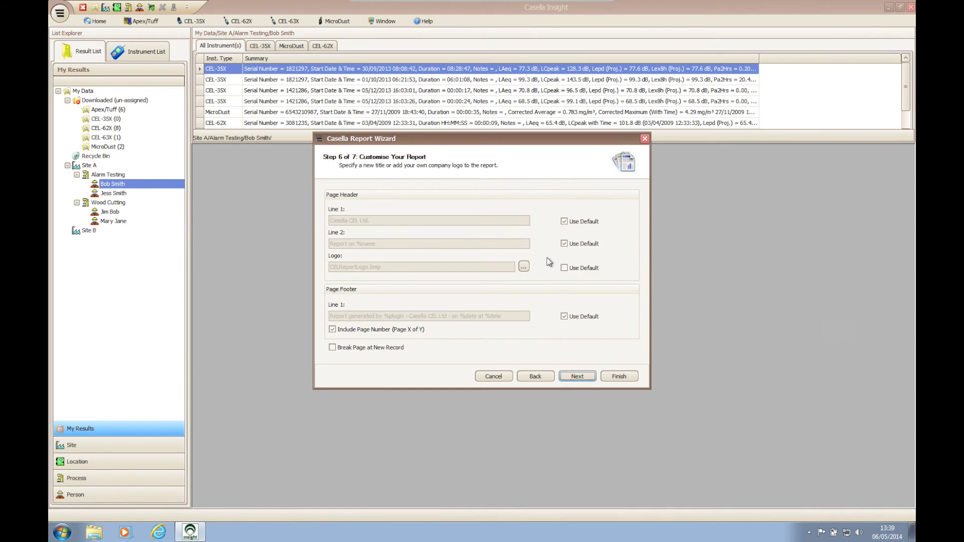
left_click(565, 223)
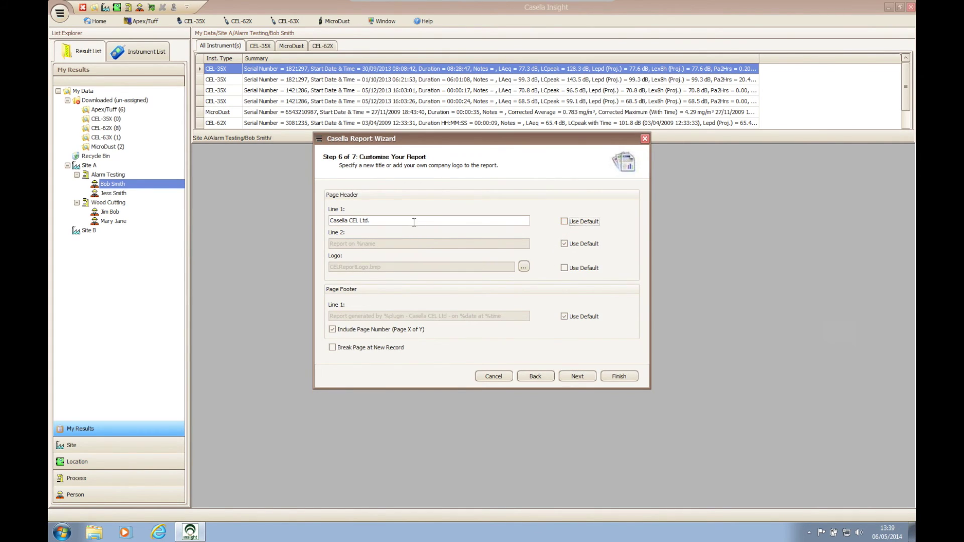
left_click_drag(374, 221, 326, 220)
type("Company A")
Change the second page header line to "Report for %name" and turn off the default text setting for the footer line
left_click(565, 244)
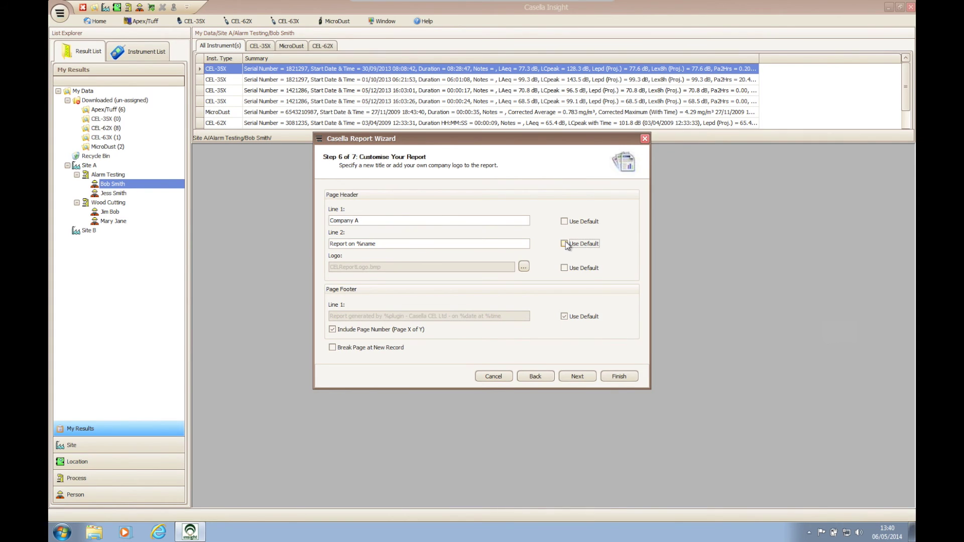
left_click(356, 245)
key("BackSpace")
key("BackSpace")
type("for")
left_click(564, 316)
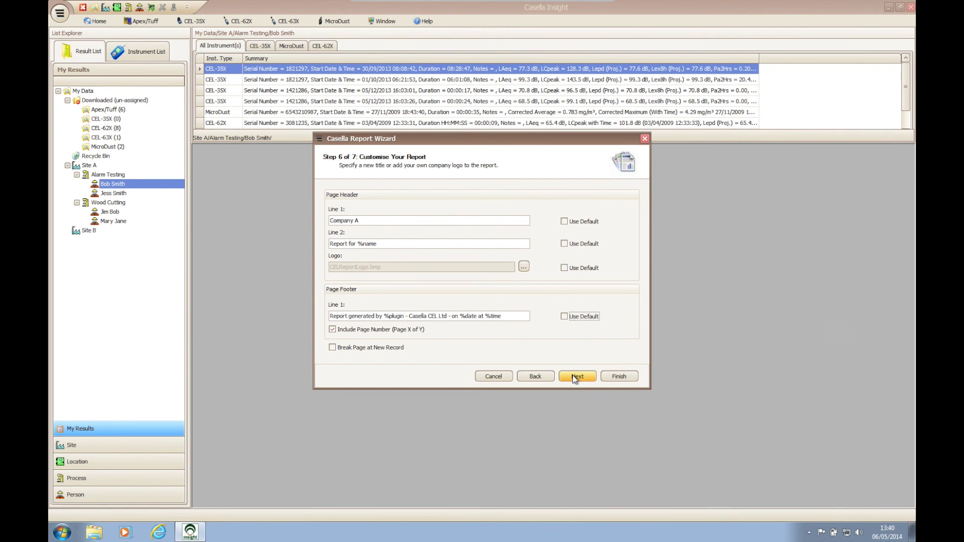
Complete the report wizard with the Print Preview option to generate the report
left_click(574, 377)
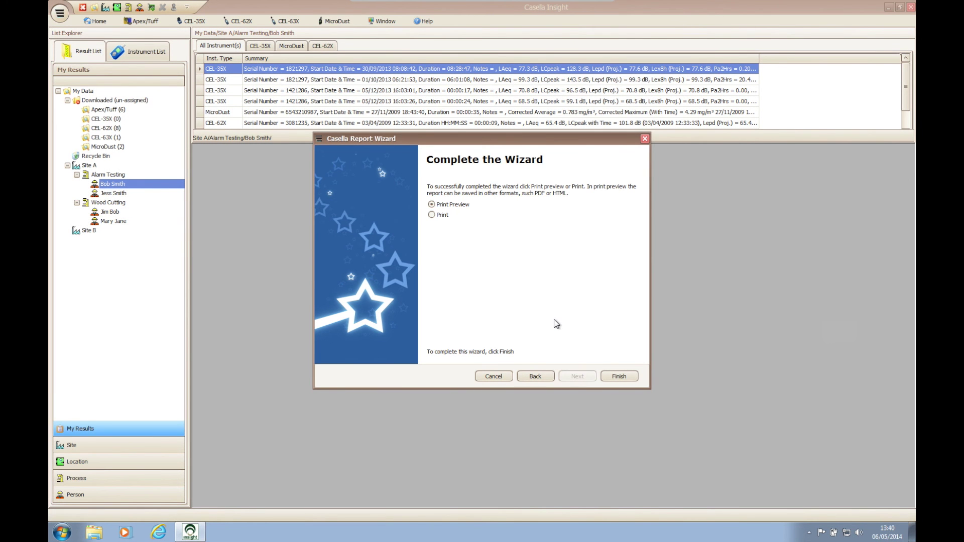
left_click(630, 381)
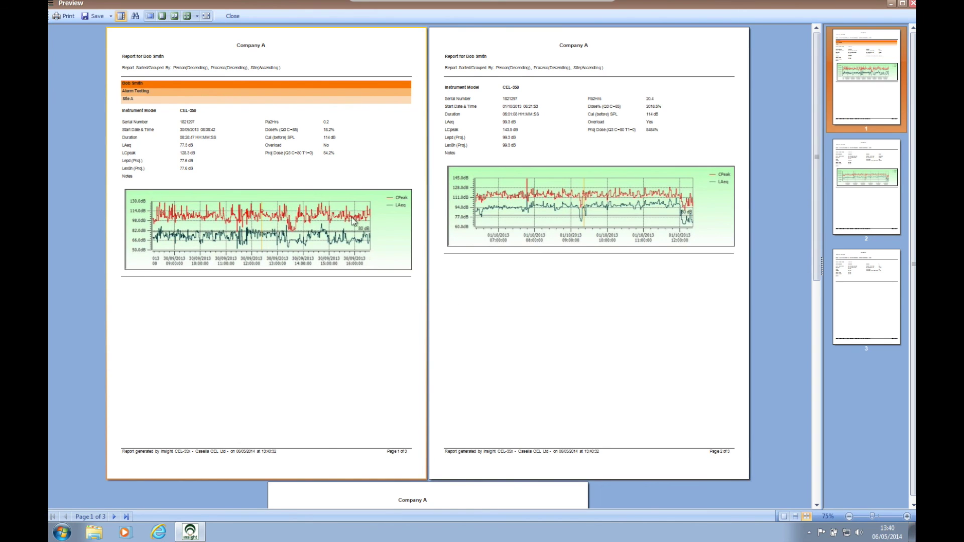
Open the file format choices for saving the previewed report
left_click(104, 18)
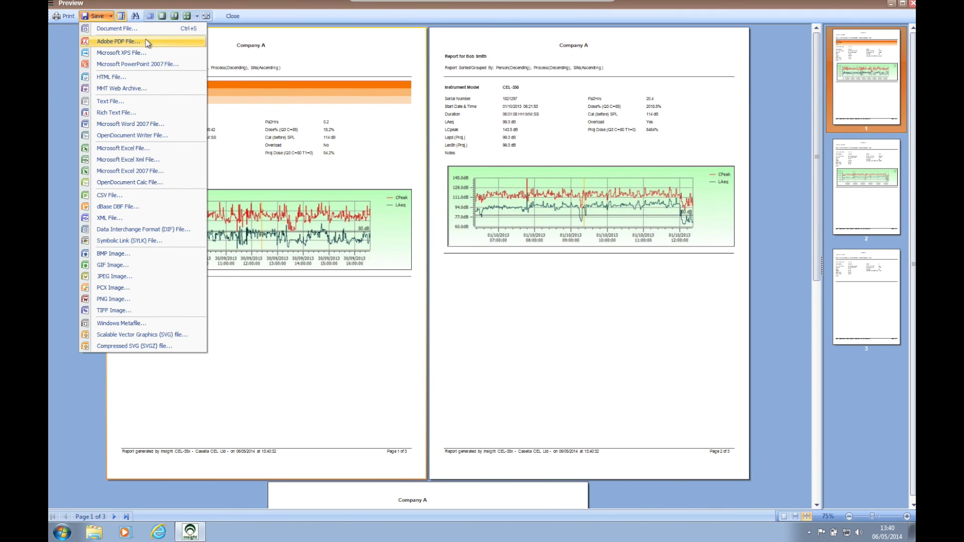